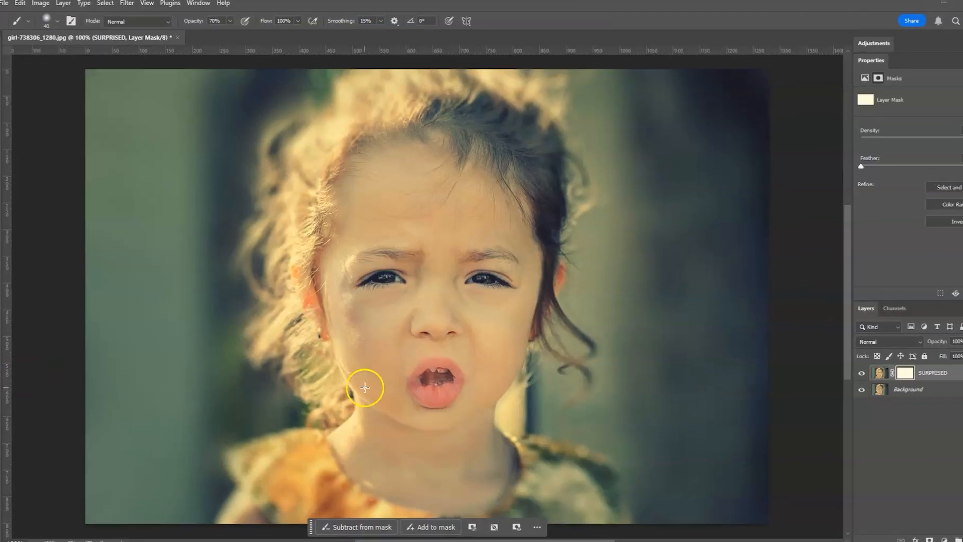
{"action": "left_click_drag", "start_coordinate": [423, 387], "coordinate": [442, 363]}
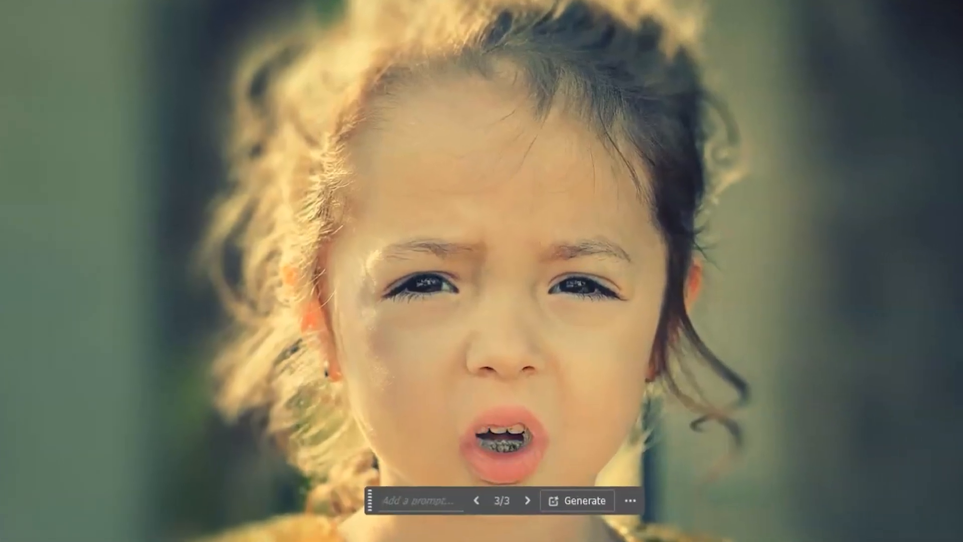
{"action": "left_click", "coordinate": [581, 498]}
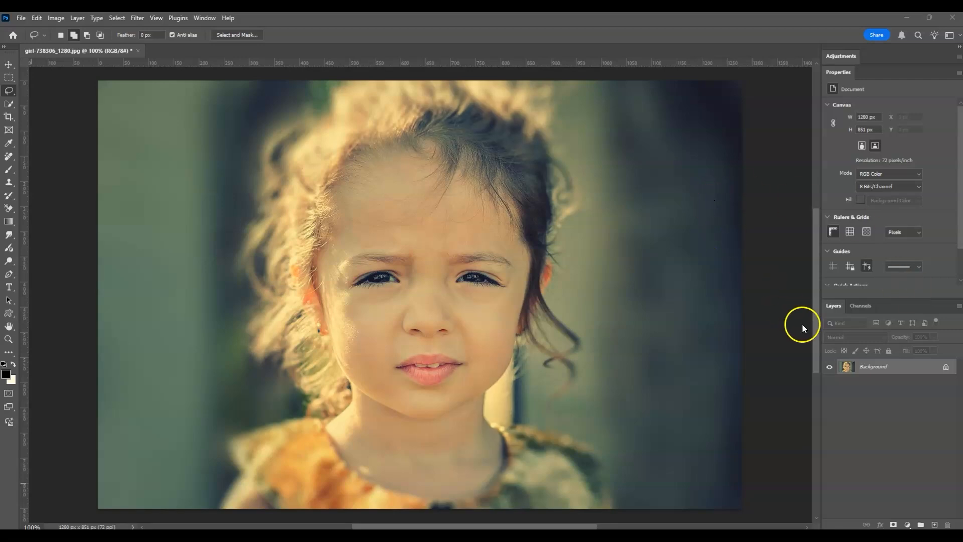
Duplicate the Background layer and rename the copy SURPRISED.
{"action": "left_click", "coordinate": [898, 368]}
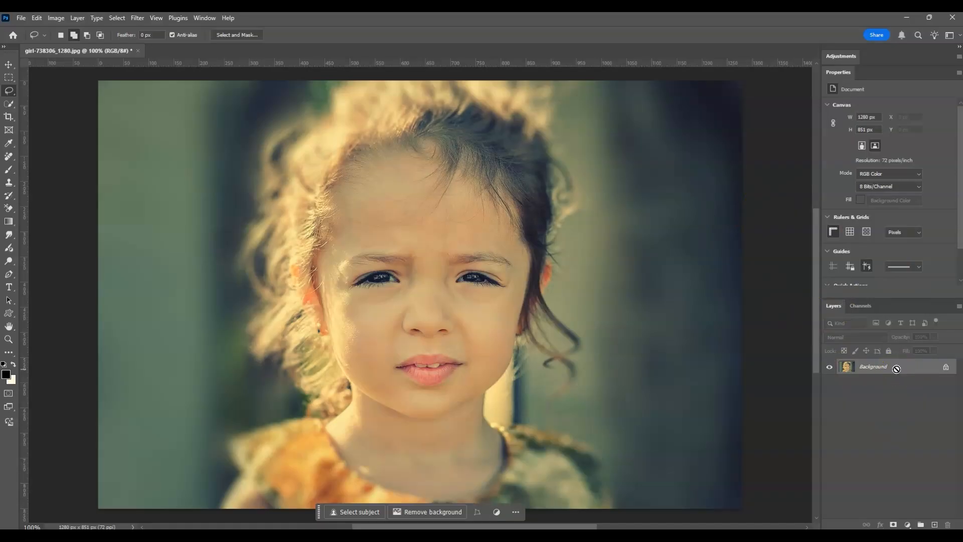
{"action": "key", "text": "ctrl+j"}
{"action": "left_click", "coordinate": [894, 370]}
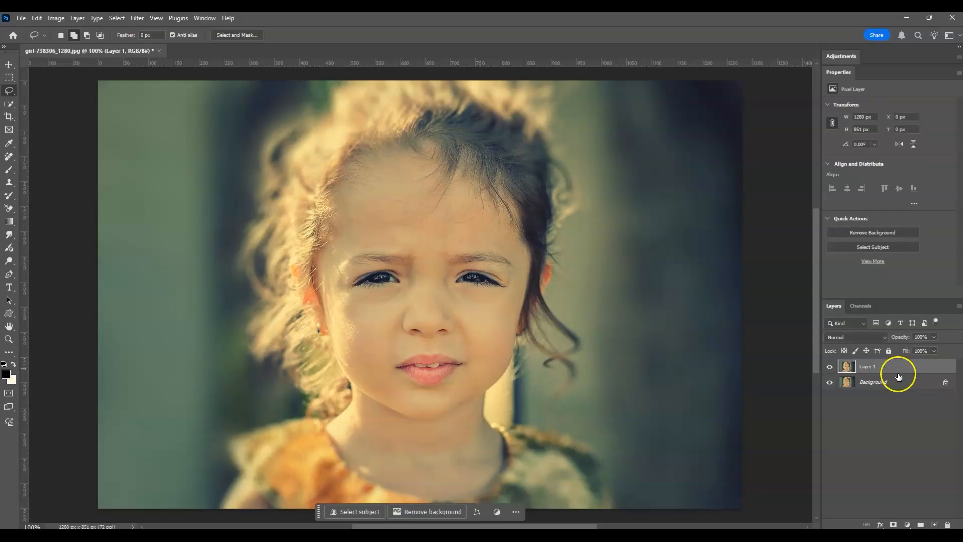
{"action": "double_click", "coordinate": [876, 366]}
{"action": "type", "text": "SURPRISED"}
{"action": "left_click", "coordinate": [894, 402]}
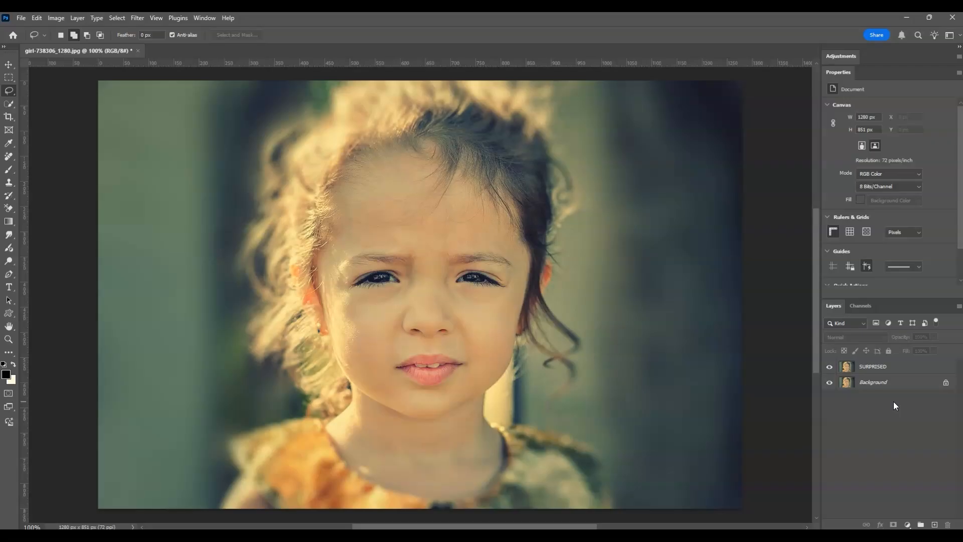
Open the Neural Filters for the SURPRISED layer and enable Smart Portrait.
{"action": "left_click", "coordinate": [906, 369]}
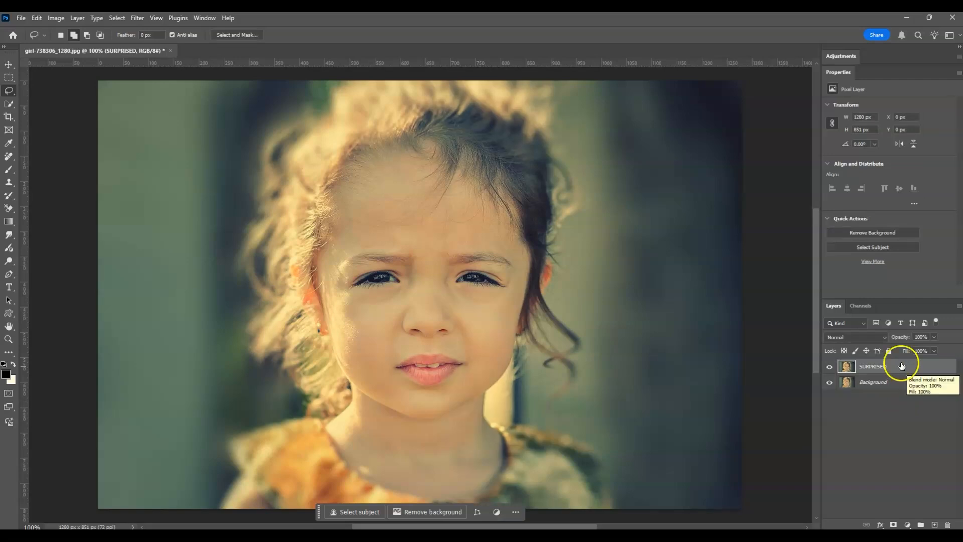
{"action": "left_click", "coordinate": [134, 19]}
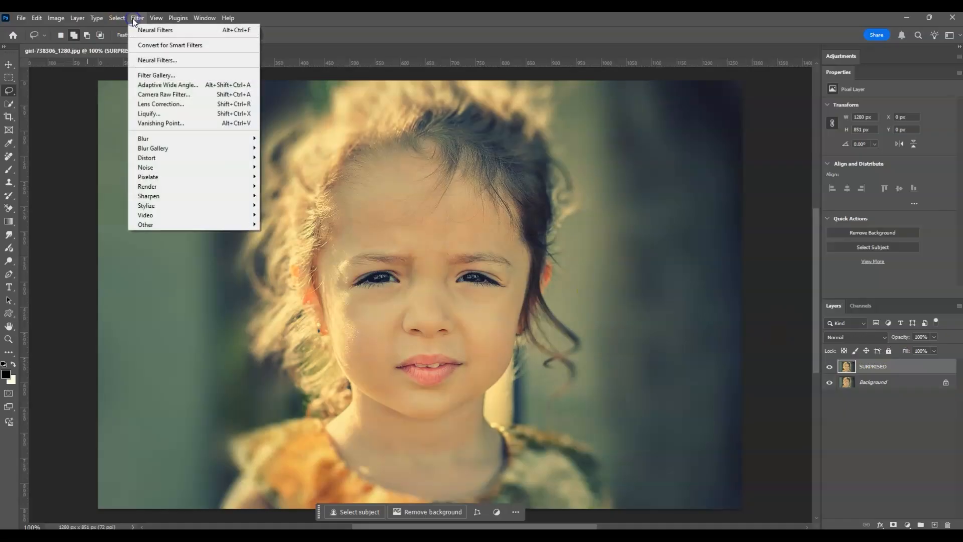
{"action": "left_click", "coordinate": [168, 59]}
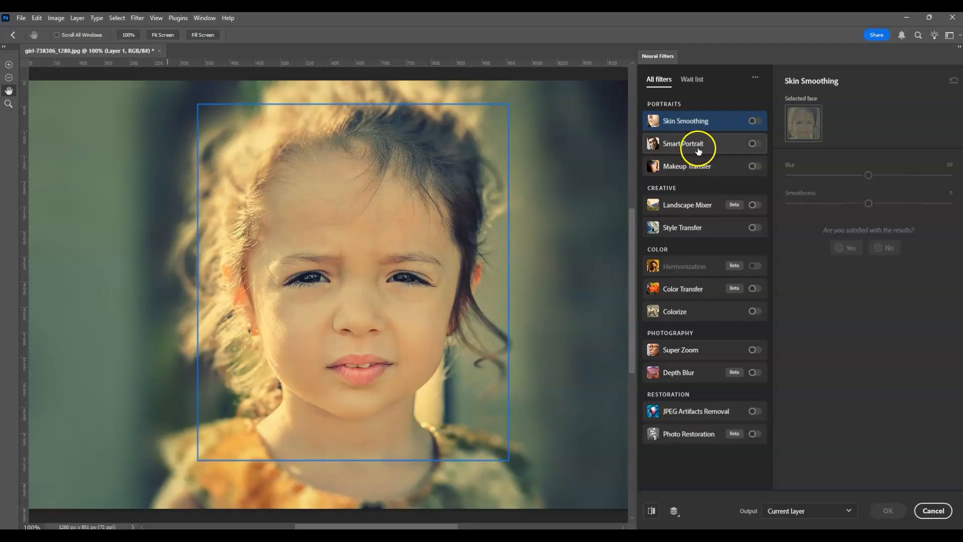
{"action": "mouse_move", "coordinate": [701, 148]}
{"action": "left_click", "coordinate": [753, 145]}
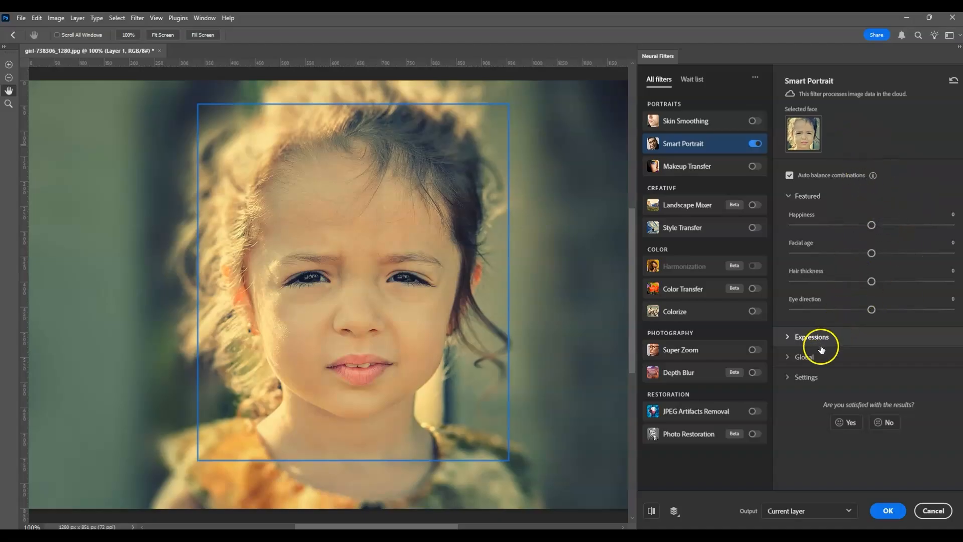
Set the Surprise expression to +50, apply the filter to the current layer, and clear the selection around the canvas.
{"action": "left_click", "coordinate": [787, 338]}
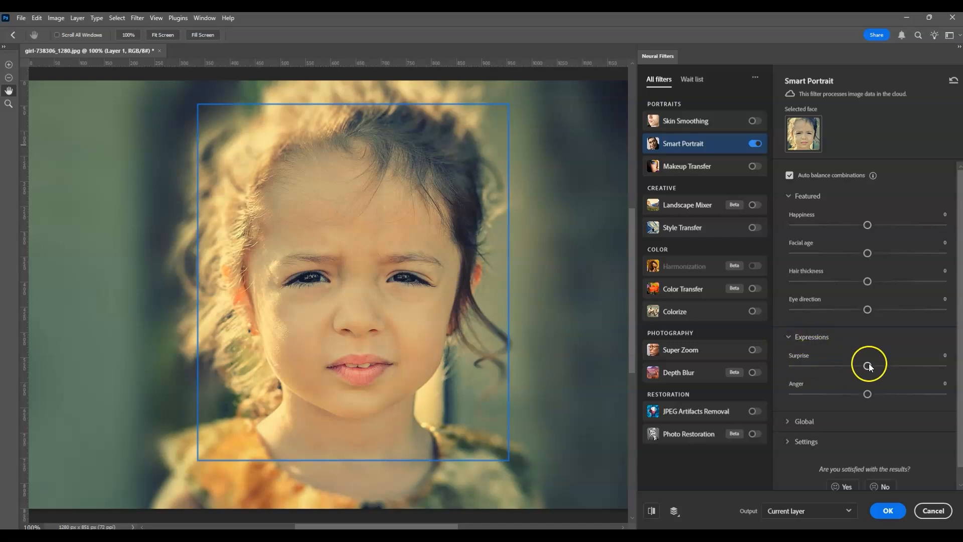
{"action": "left_click_drag", "start_coordinate": [868, 365], "coordinate": [933, 366]}
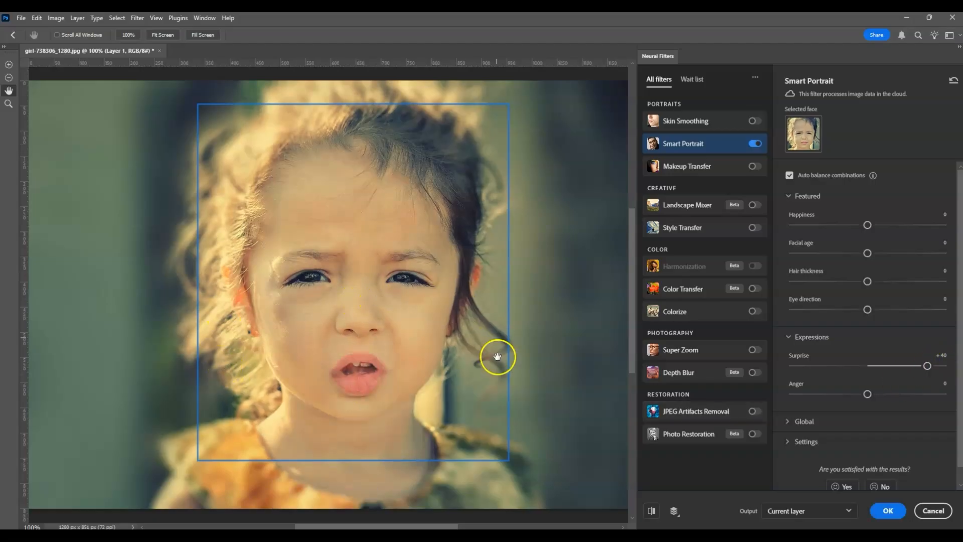
{"action": "left_click_drag", "start_coordinate": [927, 368], "coordinate": [942, 367]}
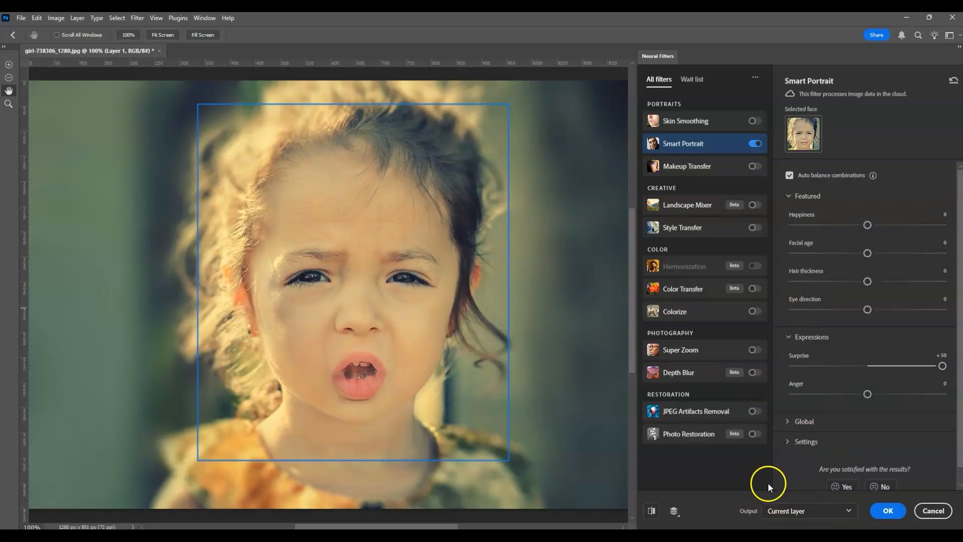
{"action": "left_click", "coordinate": [888, 511]}
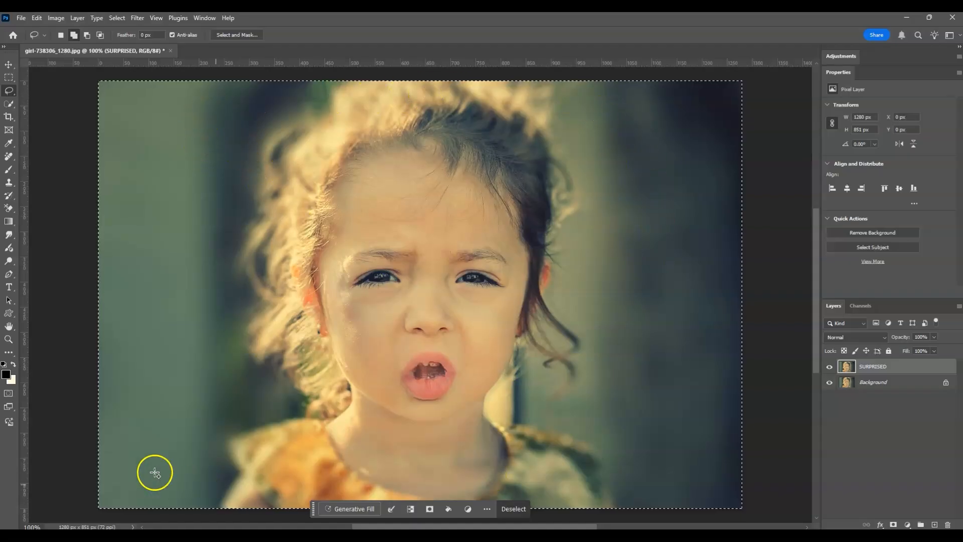
{"action": "left_click", "coordinate": [700, 218]}
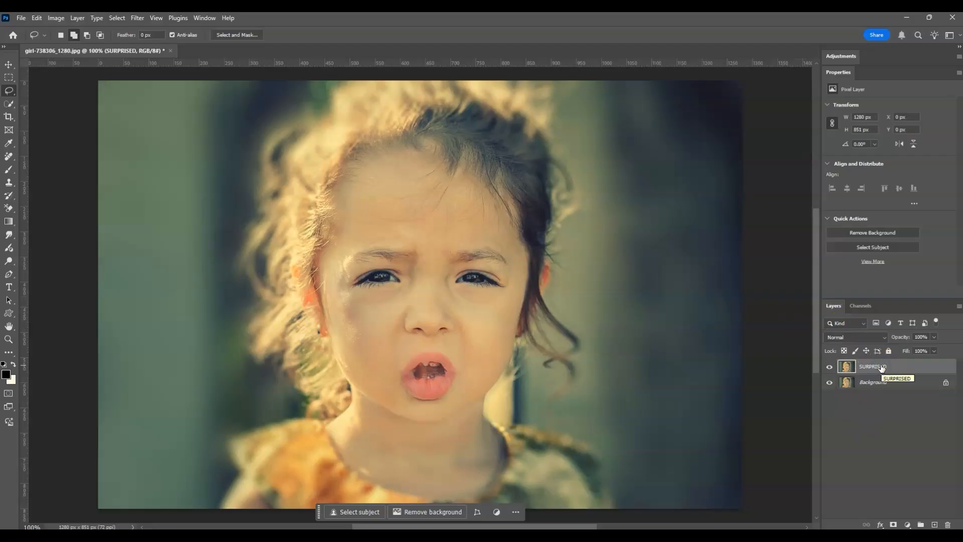
Add a layer mask to the SURPRISED layer and prepare a soft round 40 px Brush with 15% smoothing.
{"action": "left_click", "coordinate": [893, 525]}
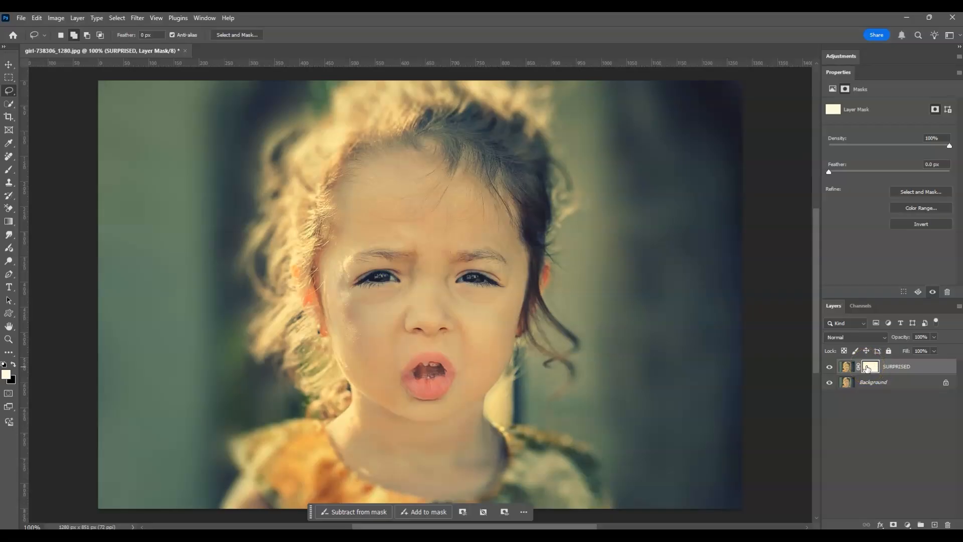
{"action": "key", "text": "b"}
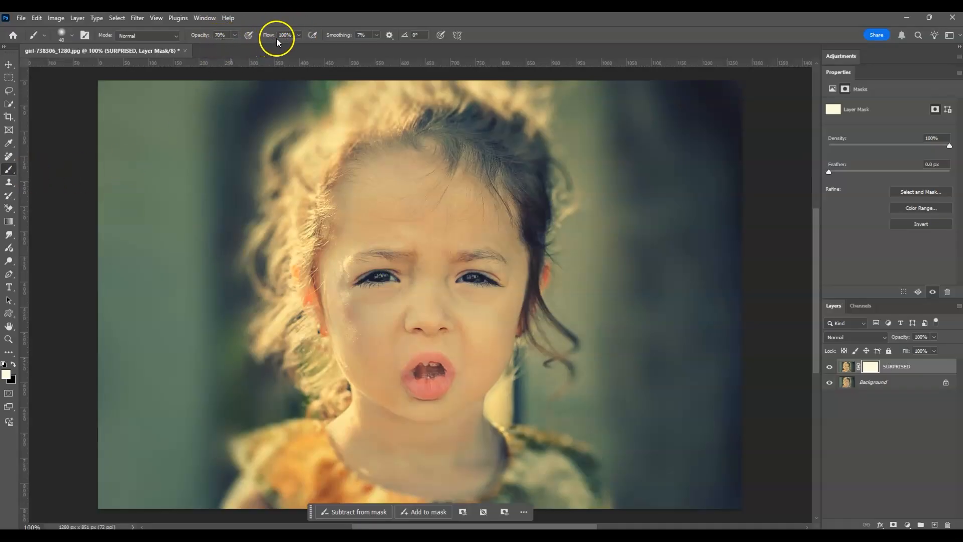
{"action": "left_click", "coordinate": [360, 35]}
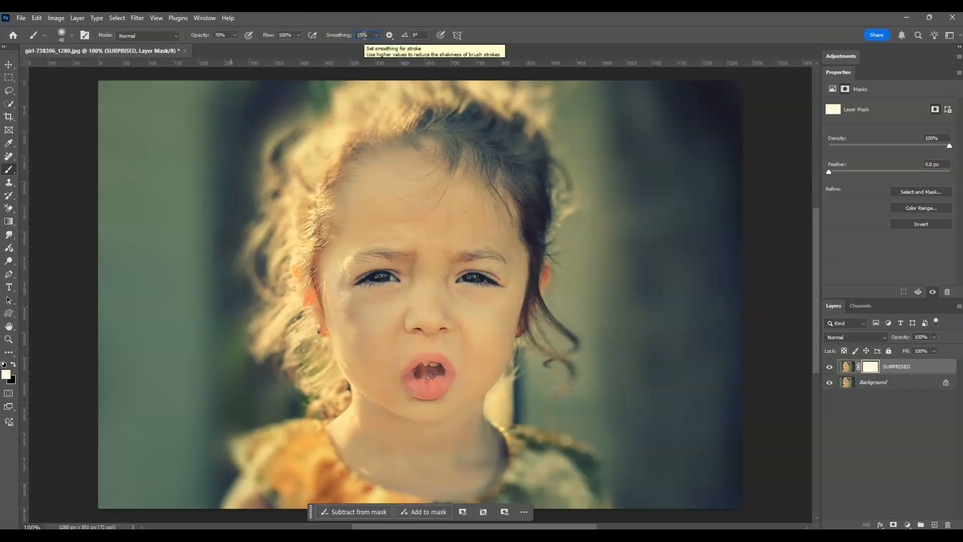
{"action": "left_click", "coordinate": [57, 55]}
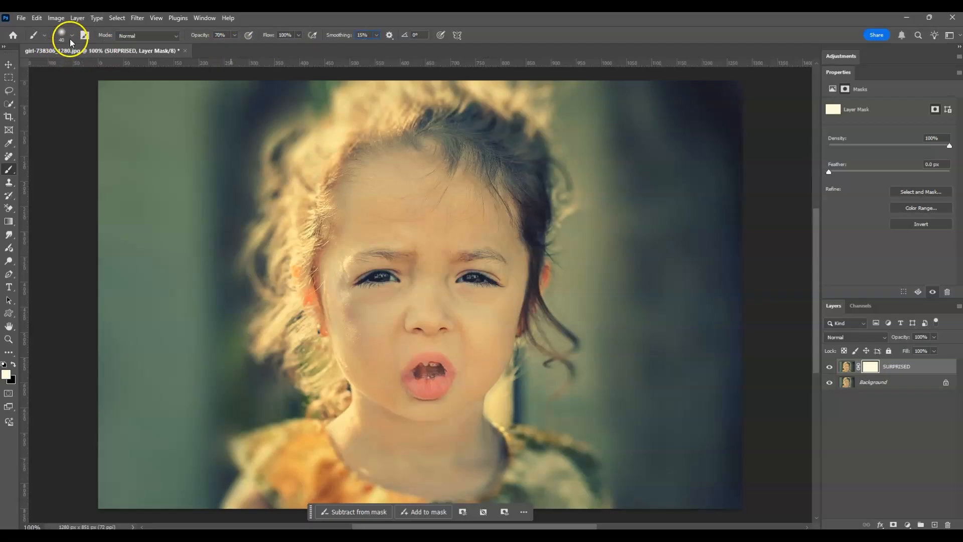
{"action": "left_click", "coordinate": [71, 36]}
{"action": "left_click", "coordinate": [79, 80]}
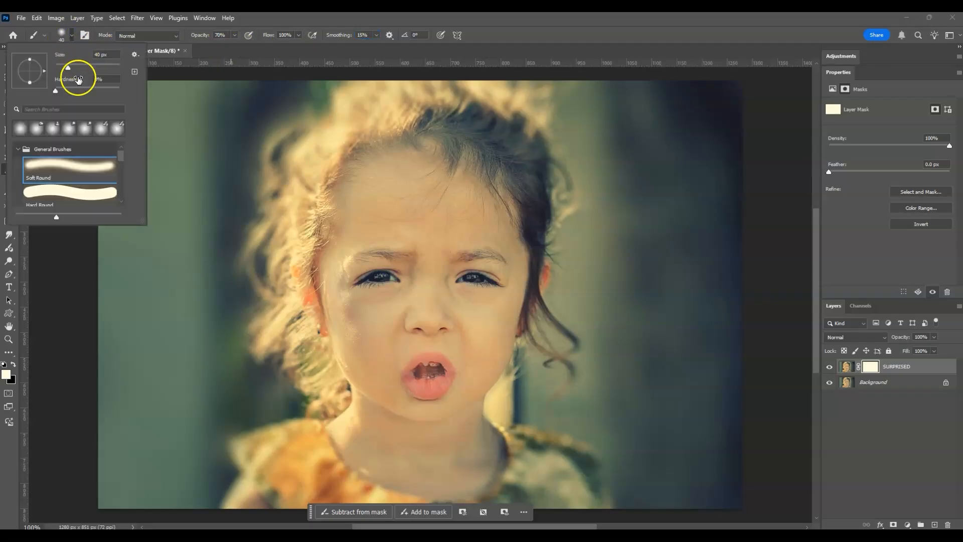
{"action": "left_click", "coordinate": [56, 89]}
{"action": "left_click", "coordinate": [68, 67]}
{"action": "left_click", "coordinate": [579, 24]}
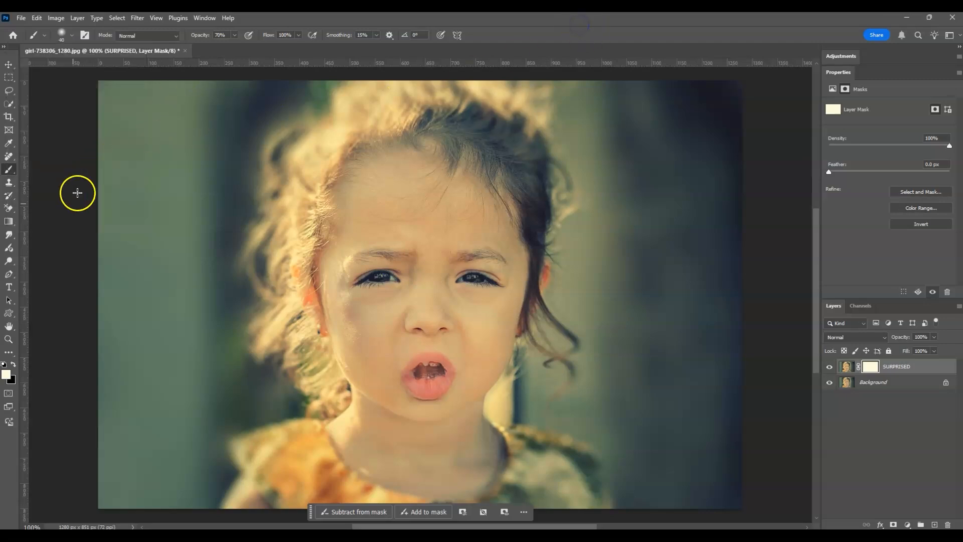
Paint black on the layer mask over the upper part of the open mouth to bring back the original teeth.
{"action": "left_click", "coordinate": [13, 365]}
{"action": "mouse_move", "coordinate": [438, 369]}
{"action": "left_mouse_down"}
{"action": "mouse_move", "coordinate": [423, 365]}
{"action": "mouse_move", "coordinate": [432, 368]}
{"action": "left_mouse_up"}
{"action": "left_click_drag", "start_coordinate": [502, 363], "coordinate": [432, 370]}
{"action": "mouse_move", "coordinate": [439, 365]}
{"action": "left_mouse_down"}
{"action": "mouse_move", "coordinate": [427, 368]}
{"action": "mouse_move", "coordinate": [440, 367]}
{"action": "left_mouse_up"}
{"action": "left_click_drag", "start_coordinate": [421, 365], "coordinate": [432, 365]}
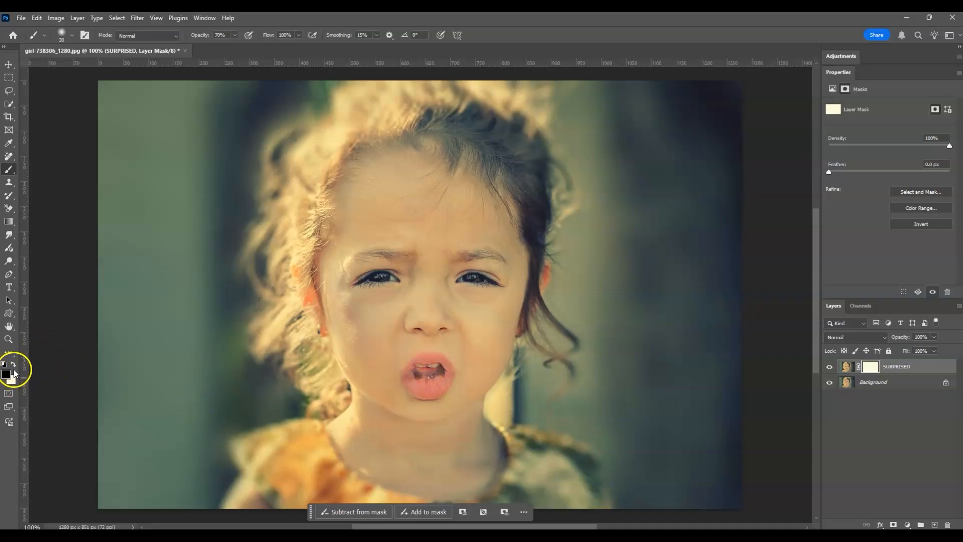
Paint white on the layer mask over the mouth to restore the surprised expression where it was hidden.
{"action": "left_click", "coordinate": [13, 364]}
{"action": "mouse_move", "coordinate": [439, 393]}
{"action": "left_mouse_down"}
{"action": "mouse_move", "coordinate": [421, 387]}
{"action": "mouse_move", "coordinate": [432, 385]}
{"action": "left_mouse_up"}
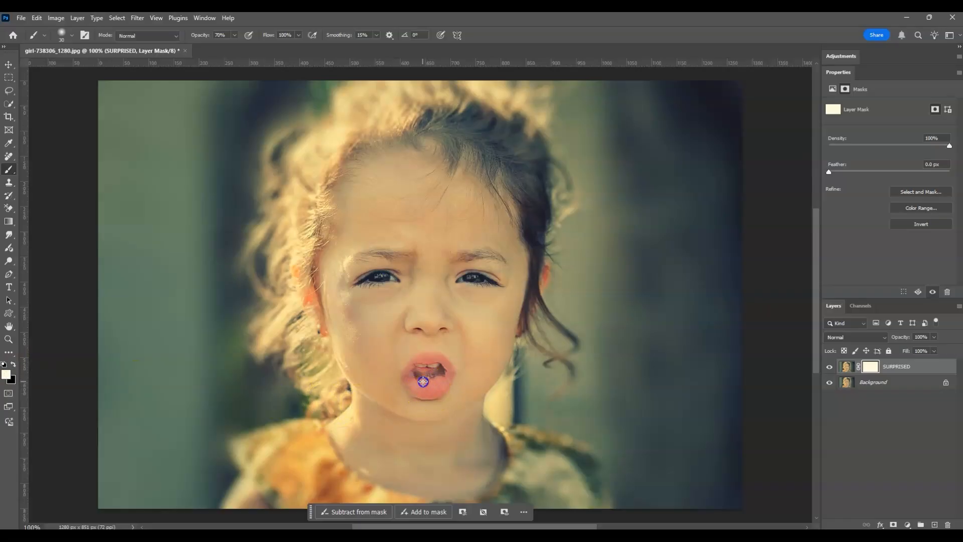
{"action": "mouse_move", "coordinate": [425, 375]}
{"action": "left_mouse_down"}
{"action": "mouse_move", "coordinate": [387, 365]}
{"action": "mouse_move", "coordinate": [441, 363]}
{"action": "left_mouse_up"}
{"action": "mouse_move", "coordinate": [441, 363]}
{"action": "left_mouse_down"}
{"action": "mouse_move", "coordinate": [445, 374]}
{"action": "mouse_move", "coordinate": [423, 369]}
{"action": "left_mouse_up"}
Lasso the inside of the open mouth, about 65 by 39 px, on the SURPRISED layer's image.
{"action": "left_click", "coordinate": [847, 366]}
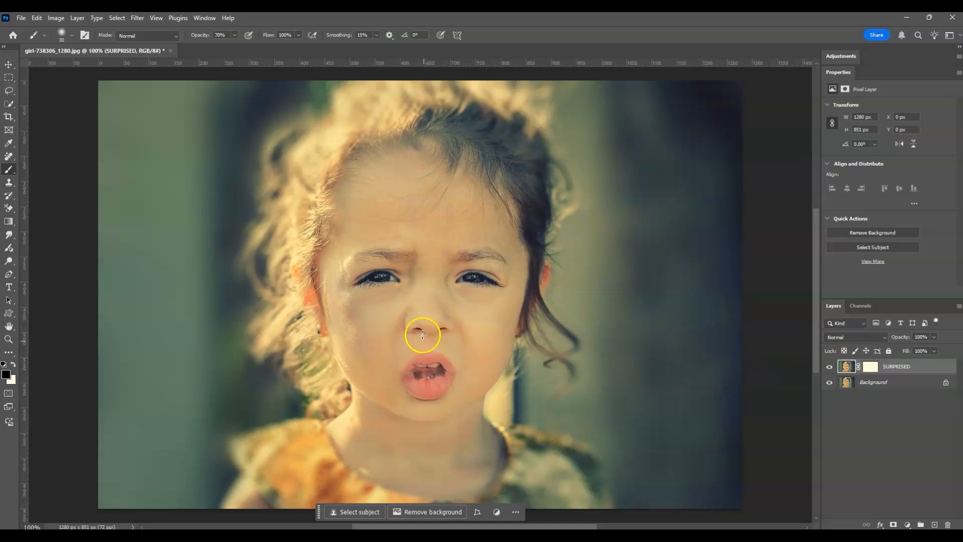
{"action": "left_click", "coordinate": [9, 92]}
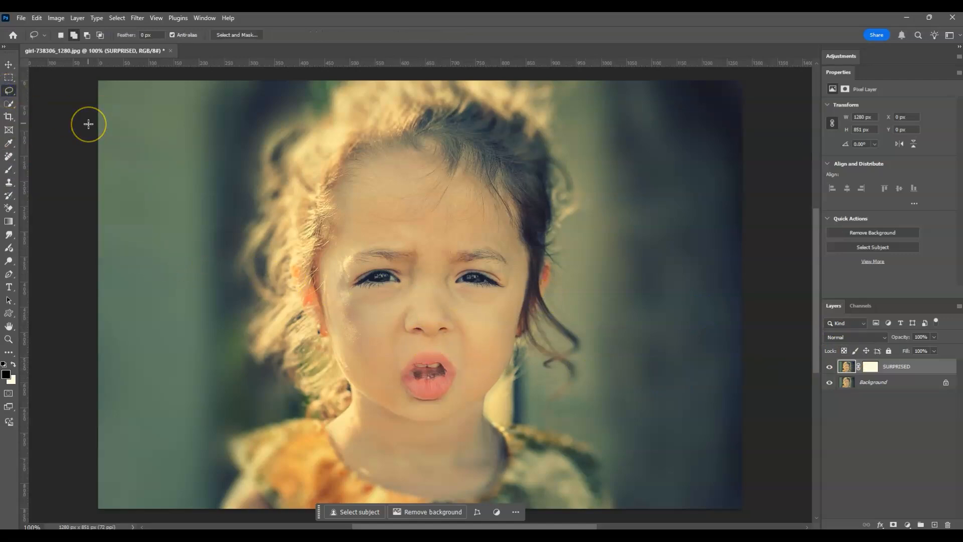
{"action": "left_click", "coordinate": [54, 133]}
{"action": "left_click_drag", "start_coordinate": [428, 382], "coordinate": [421, 385]}
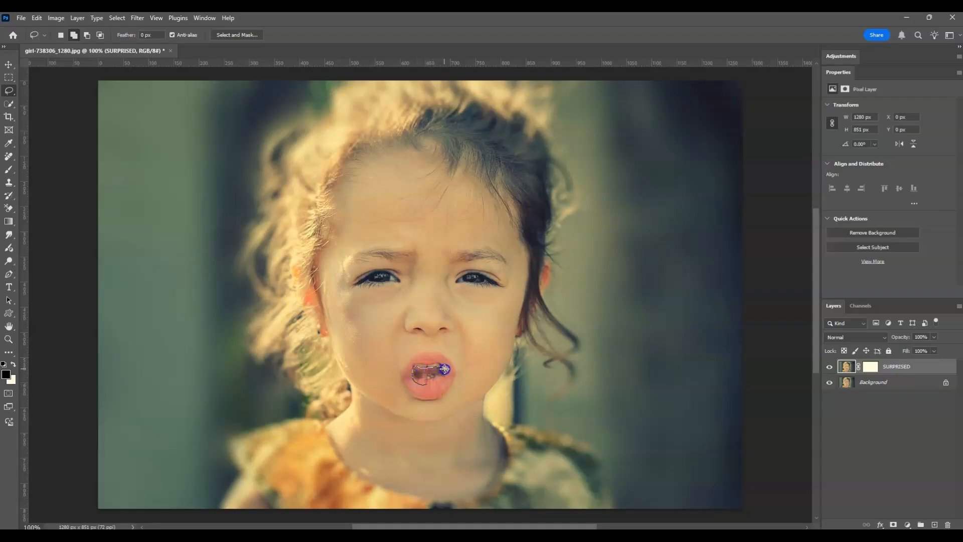
{"action": "left_click_drag", "start_coordinate": [440, 381], "coordinate": [426, 384]}
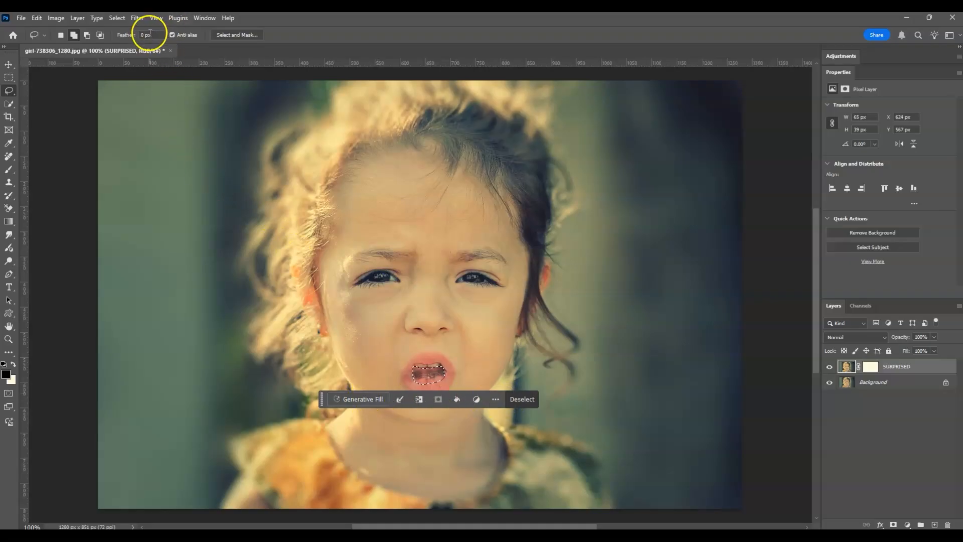
Run Generative Fill on the selected mouth interior with an empty prompt.
{"action": "left_click", "coordinate": [204, 18]}
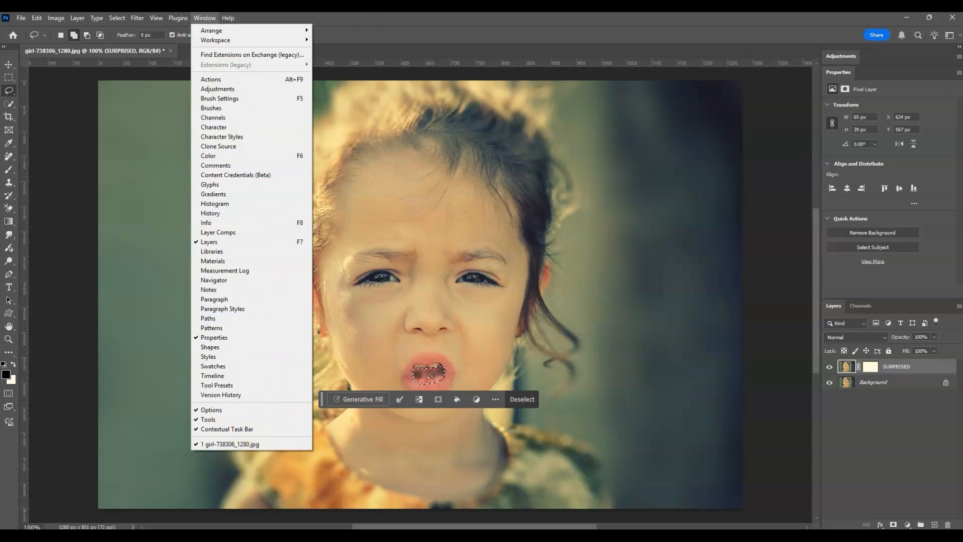
{"action": "left_click", "coordinate": [402, 35]}
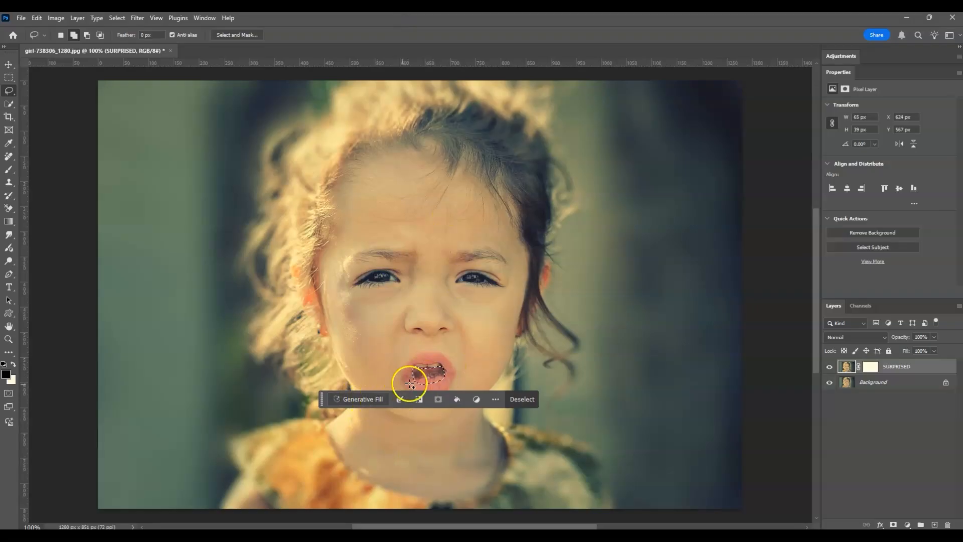
{"action": "left_click", "coordinate": [368, 399]}
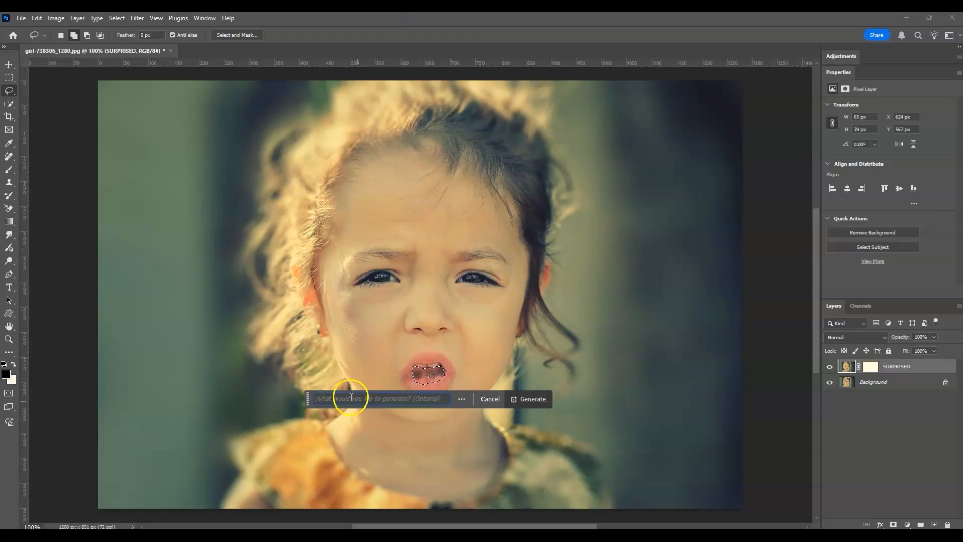
{"action": "left_click", "coordinate": [524, 400]}
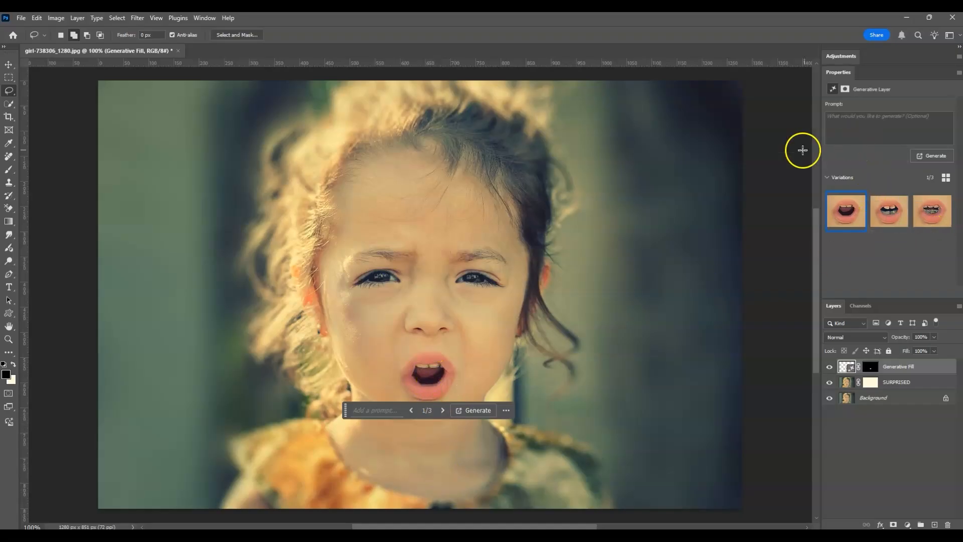
Compare the second and third generated mouth variations, then return to the first one.
{"action": "left_click", "coordinate": [889, 211]}
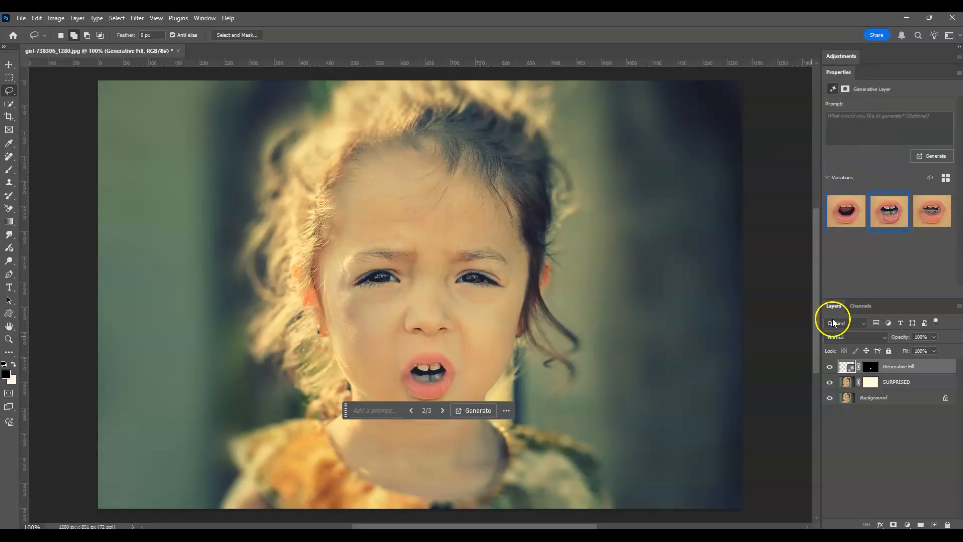
{"action": "left_click", "coordinate": [932, 211]}
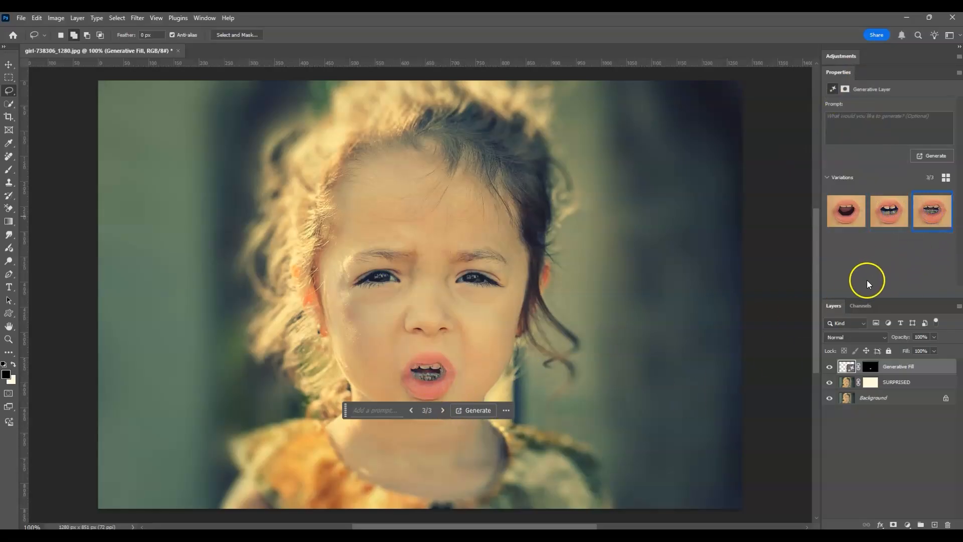
{"action": "left_click", "coordinate": [850, 213]}
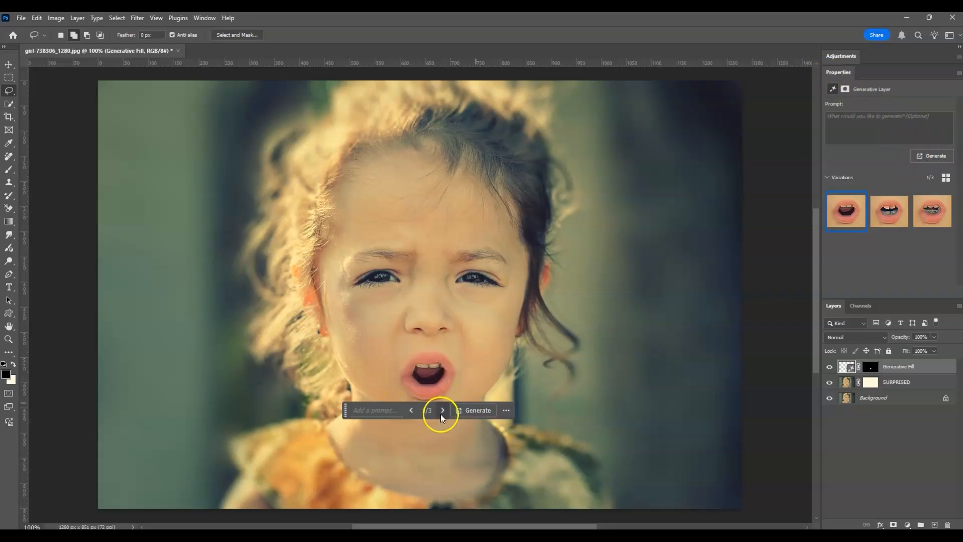
Generate another set of mouth variations without a prompt and choose the second one.
{"action": "left_click", "coordinate": [472, 411]}
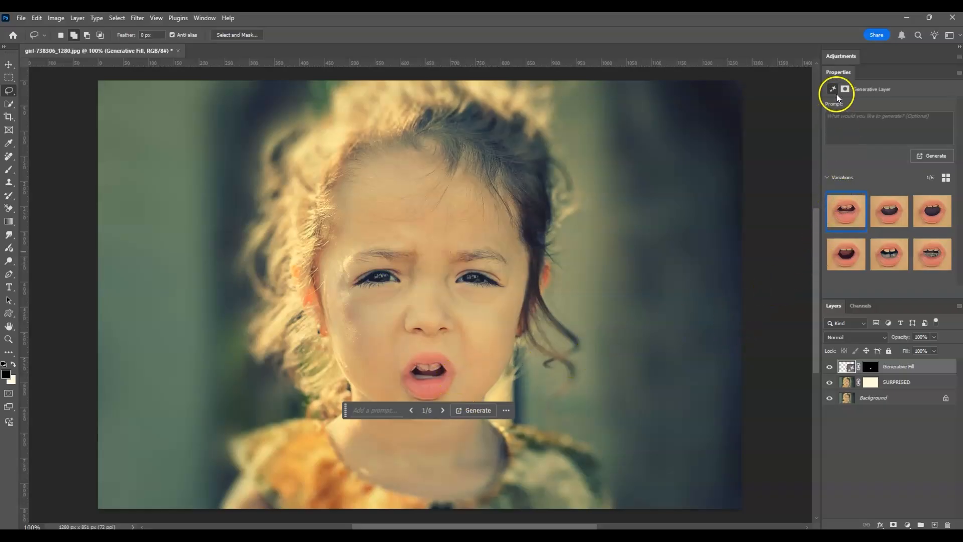
{"action": "left_click", "coordinate": [894, 217]}
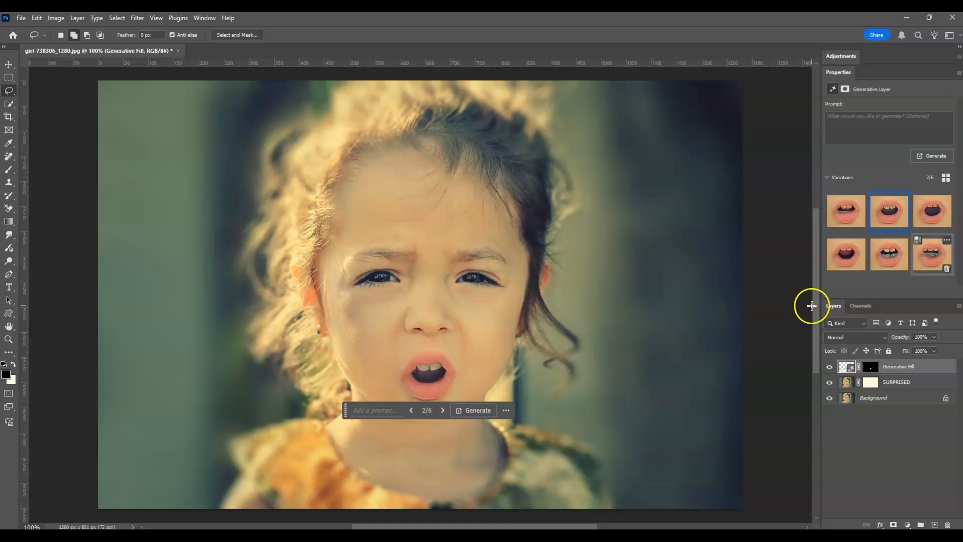
Compare the third and fourth mouth variations with the second, keep the second one, and deselect the Generative Fill layer.
{"action": "left_click", "coordinate": [929, 215]}
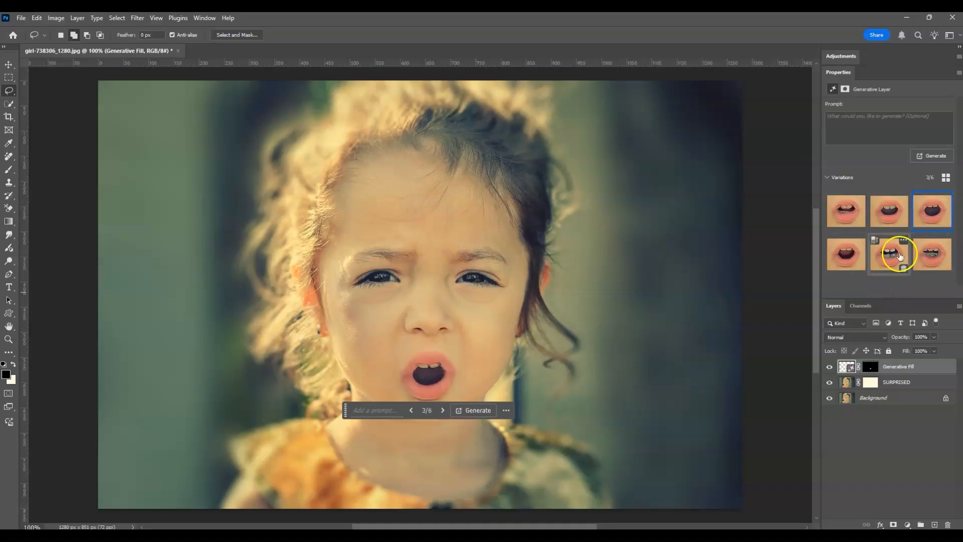
{"action": "left_click", "coordinate": [892, 209]}
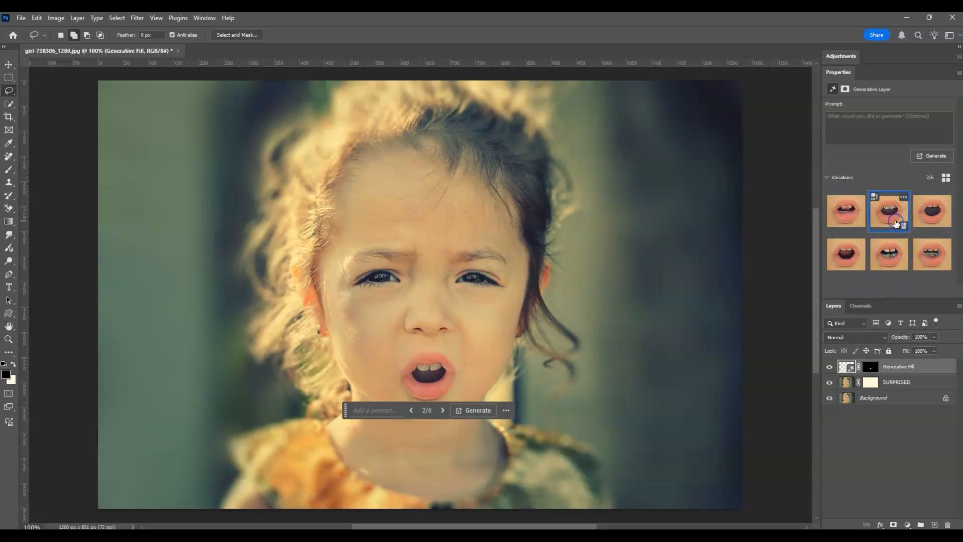
{"action": "left_click", "coordinate": [854, 255]}
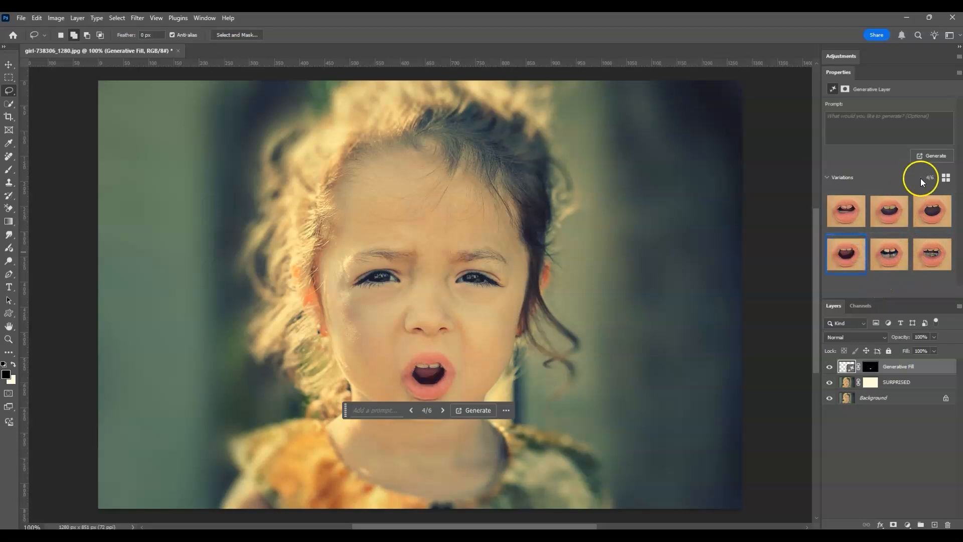
{"action": "left_click", "coordinate": [895, 208]}
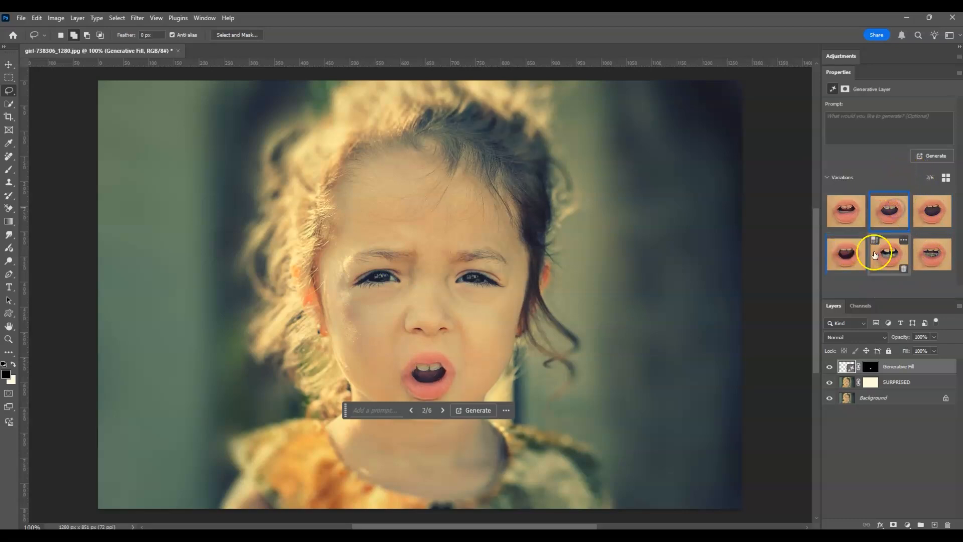
{"action": "left_click", "coordinate": [890, 441]}
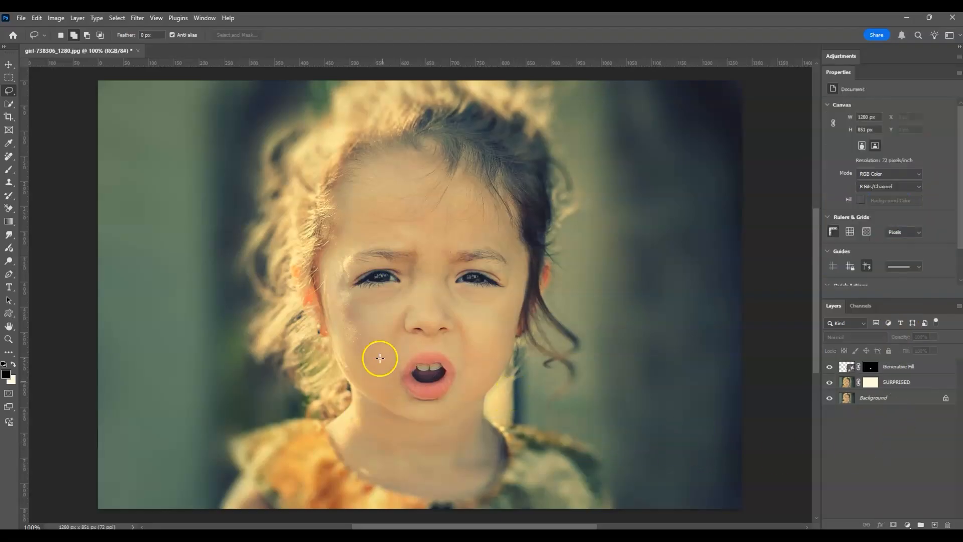
{"action": "left_click", "coordinate": [885, 422]}
Duplicate the Background layer above the Generative Fill layer and hide the copy to compare the original with the edited expression.
{"action": "left_click", "coordinate": [906, 398]}
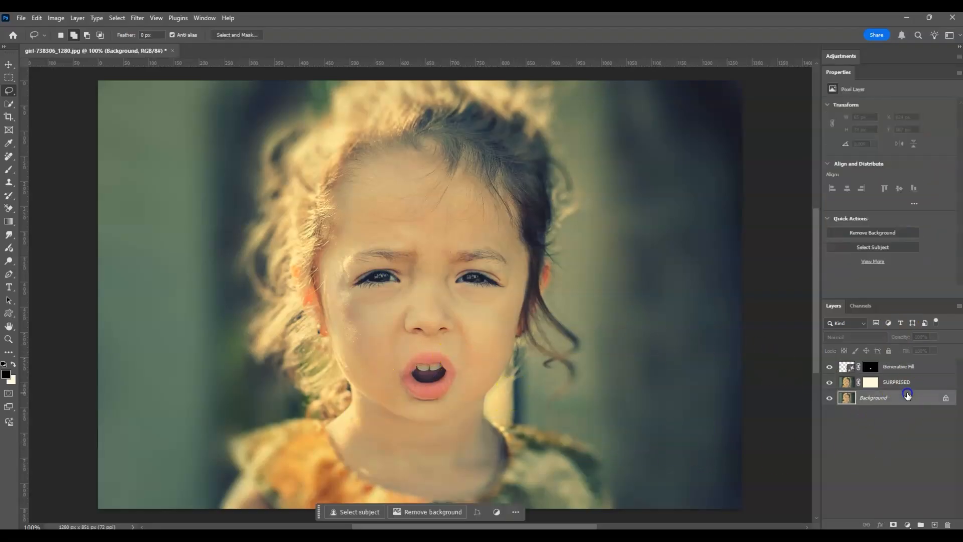
{"action": "left_click_drag", "start_coordinate": [908, 396], "coordinate": [907, 358]}
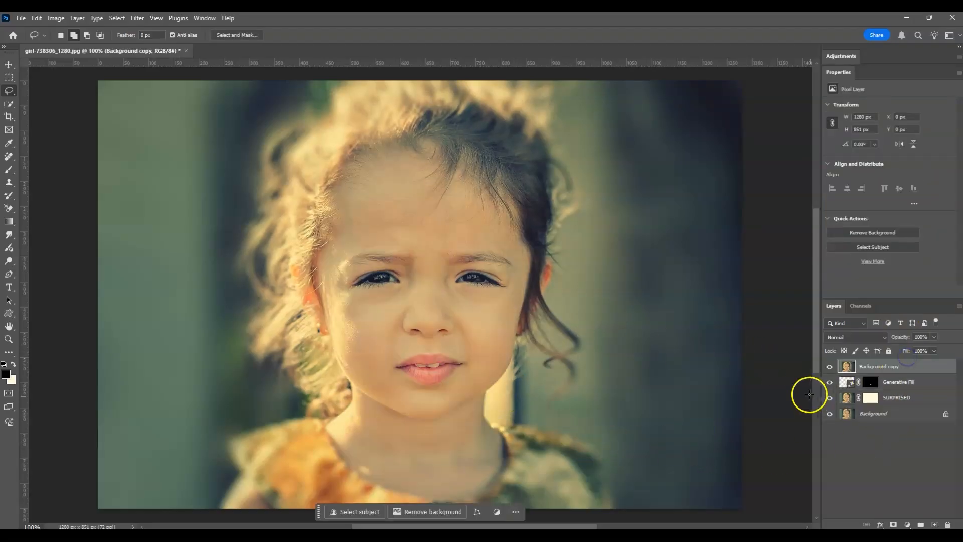
{"action": "left_click", "coordinate": [829, 367]}
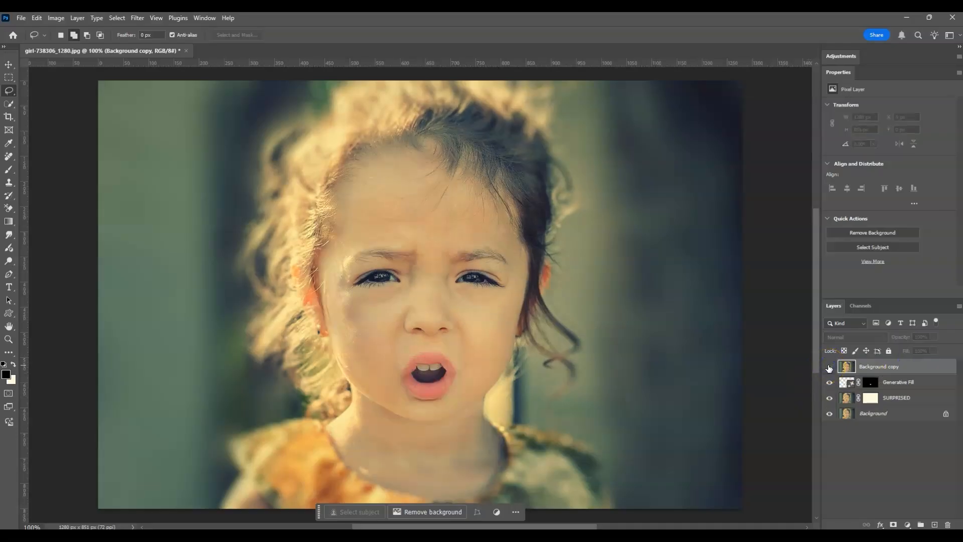